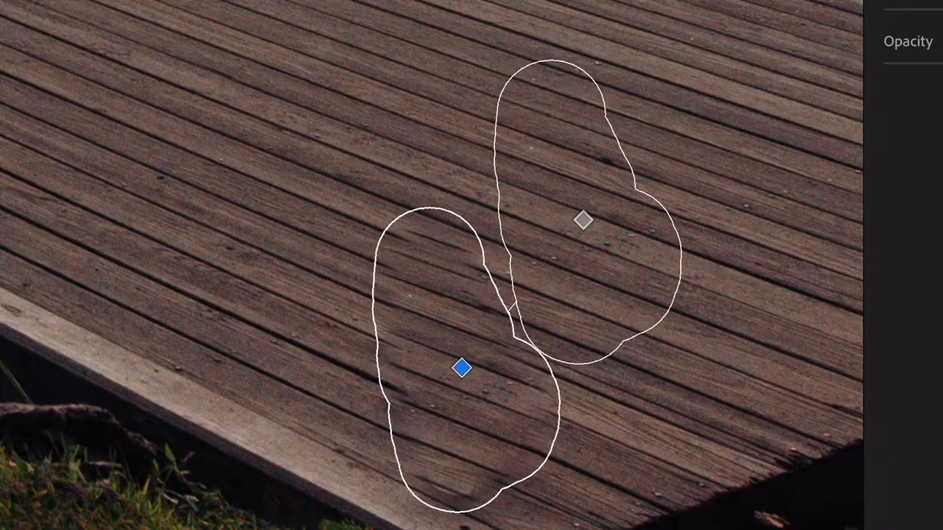
- Move the dock patch's healing source to a clean area of planks near the light edge board and finish the retouch
mouse_move(583, 220)
mouse_down()
mouse_move(524, 206)
mouse_move(261, 295)
mouse_move(243, 307)
mouse_move(254, 315)
mouse_up()
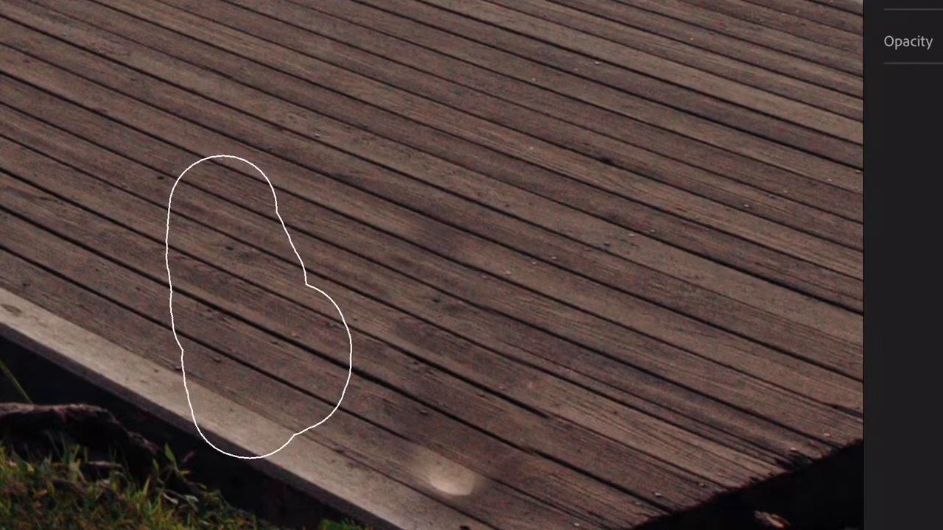
drag(254, 314, 254, 315)
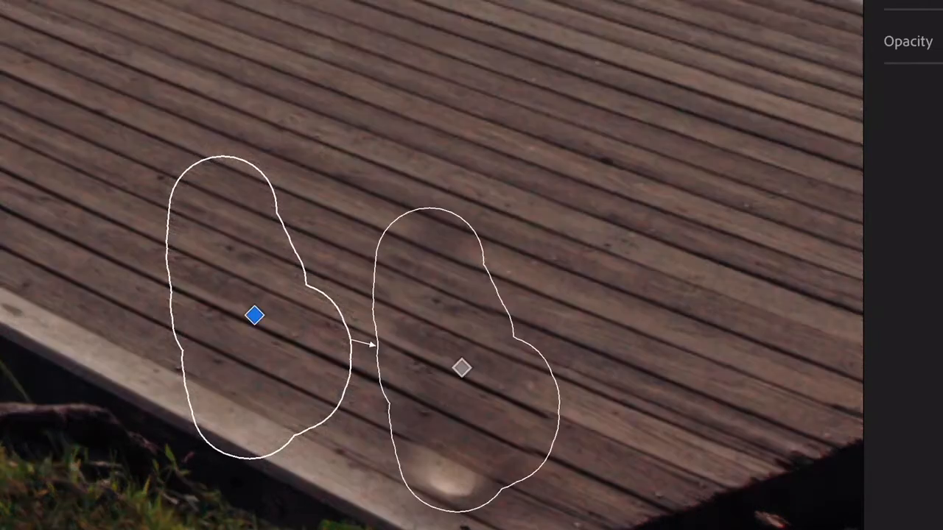
key(e)
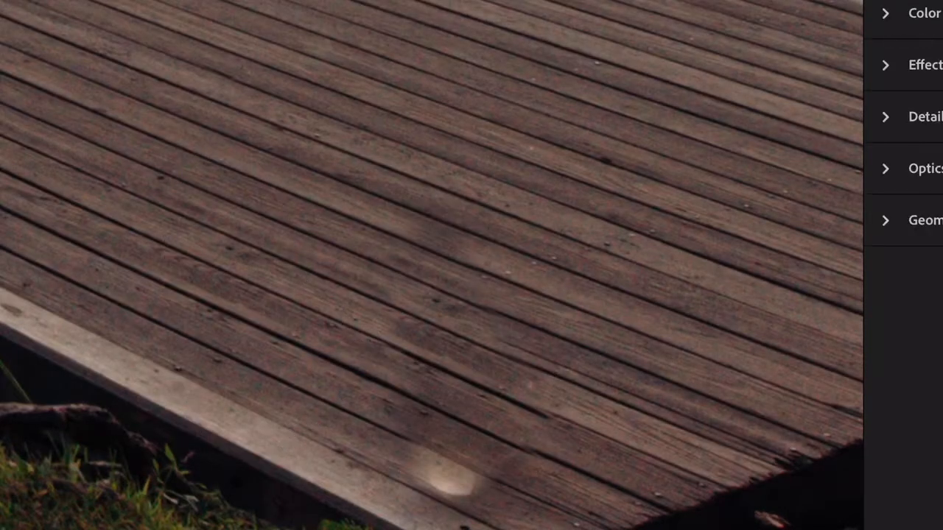
key(ctrl+0)
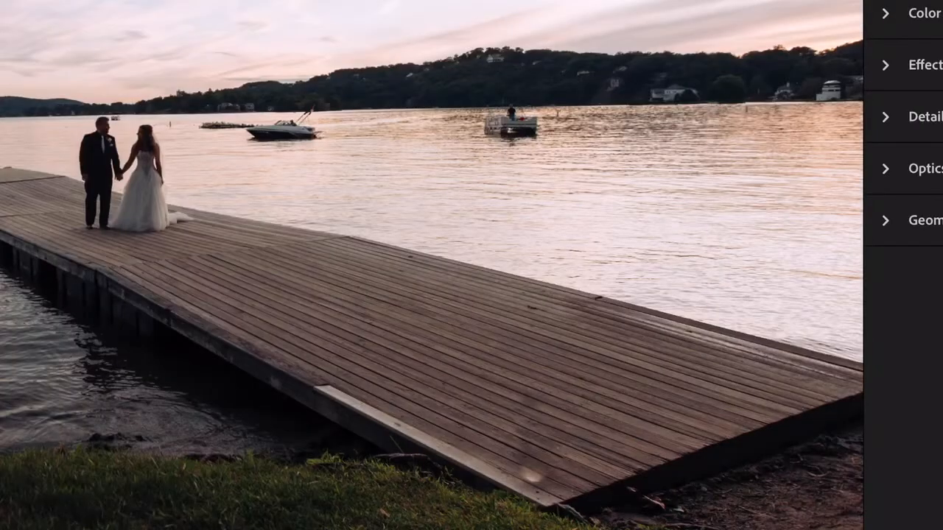
- Heal the bright spot near the dock's front corner, sampling the planks and light edge board just beside it
scroll(548, 442, up, 6)
scroll(549, 441, down, 1)
scroll(548, 442, up, 1)
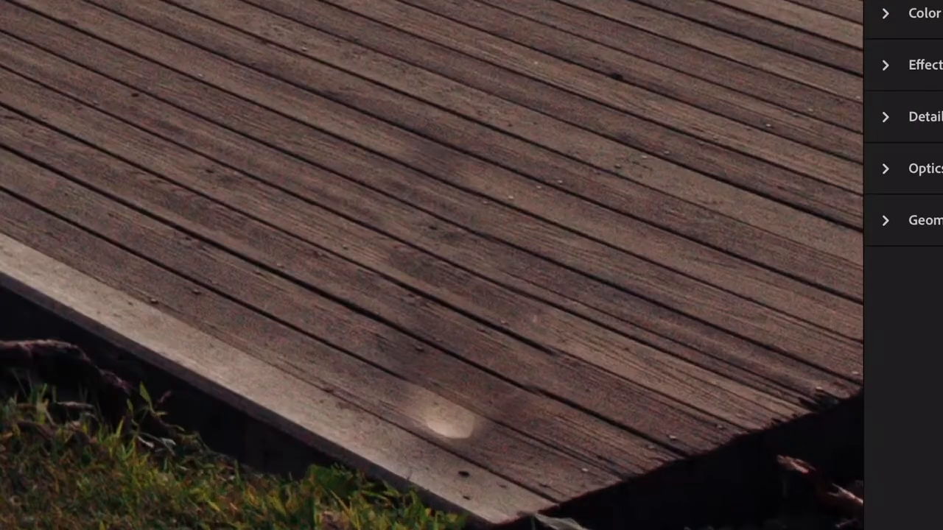
key(h)
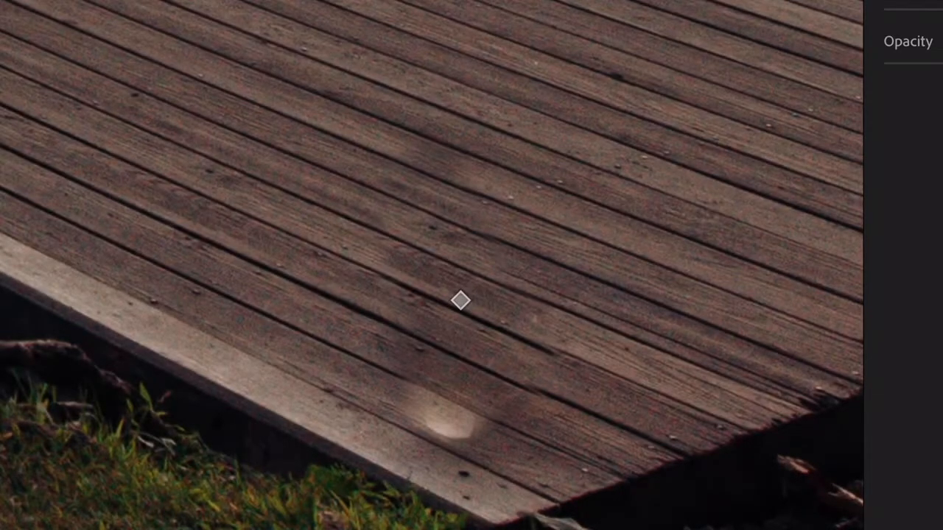
click(445, 418)
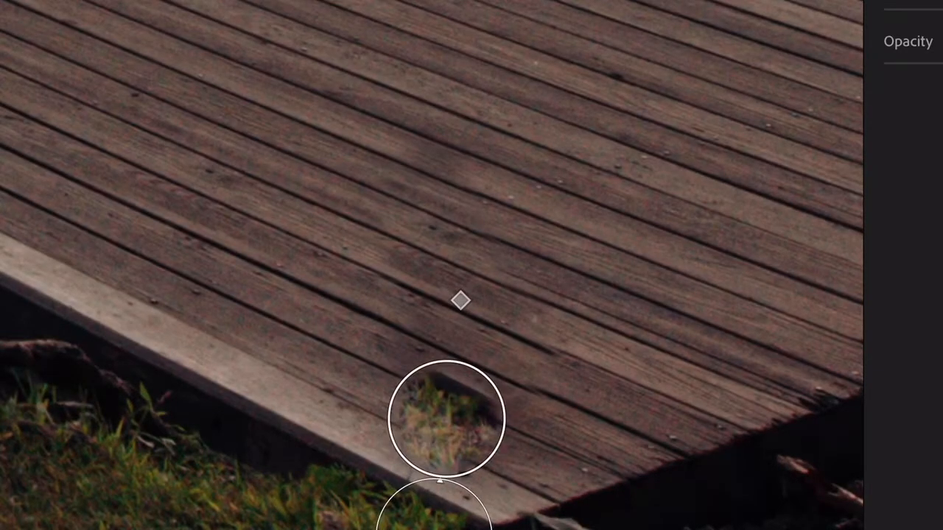
key(ctrl+z)
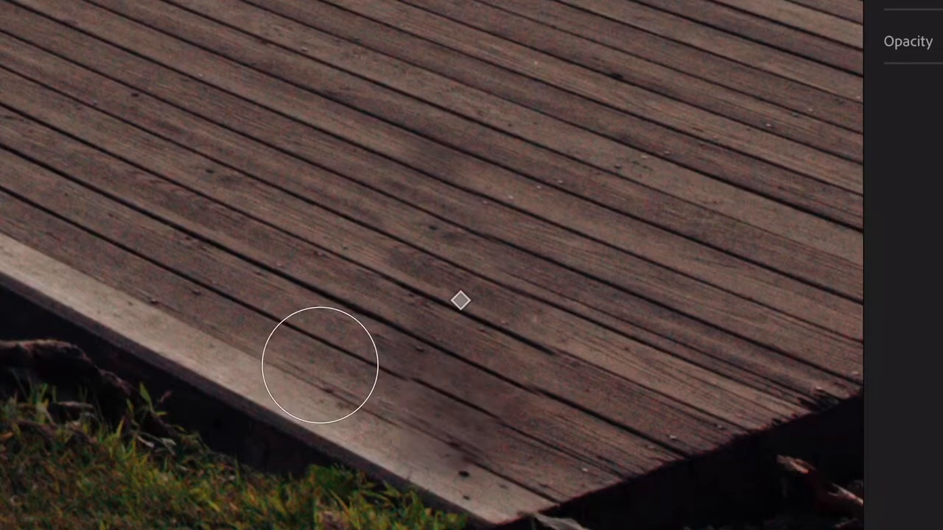
drag(319, 361, 319, 360)
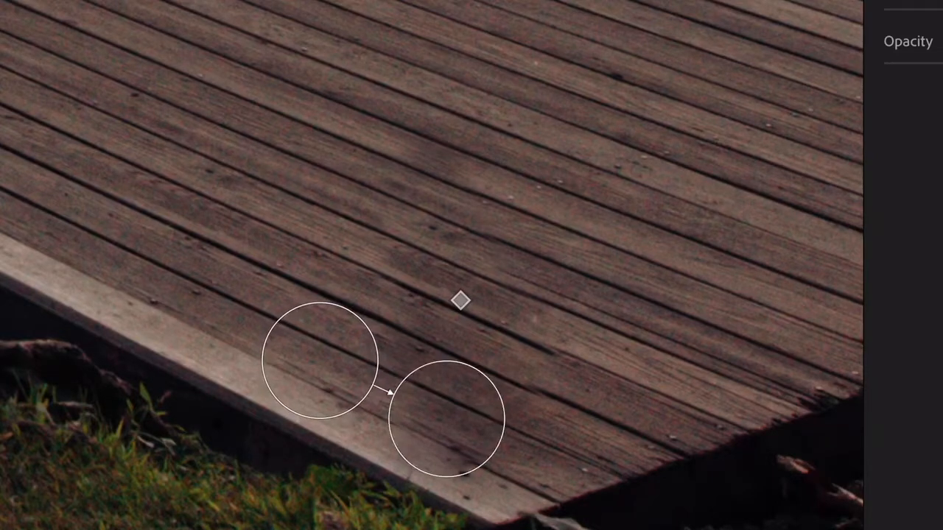
key(e)
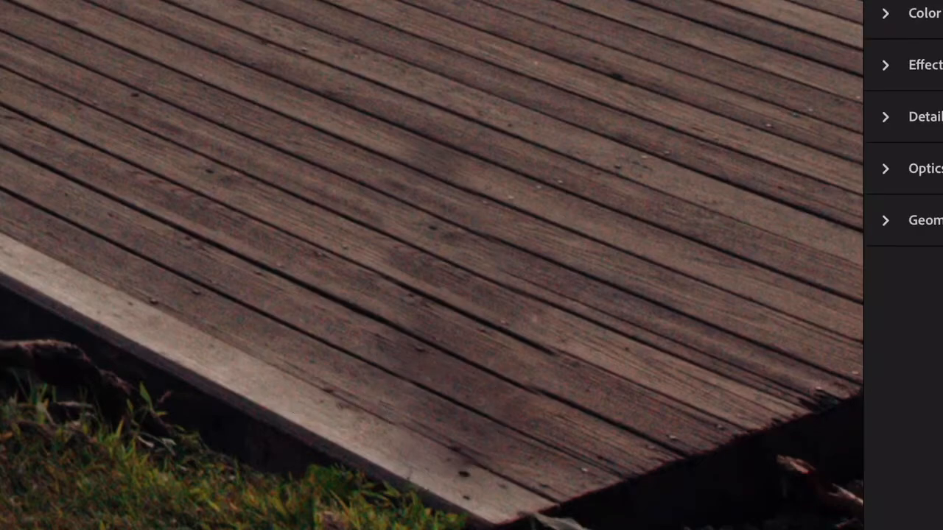
- Compare the whole edited photo with its original version
key(z)
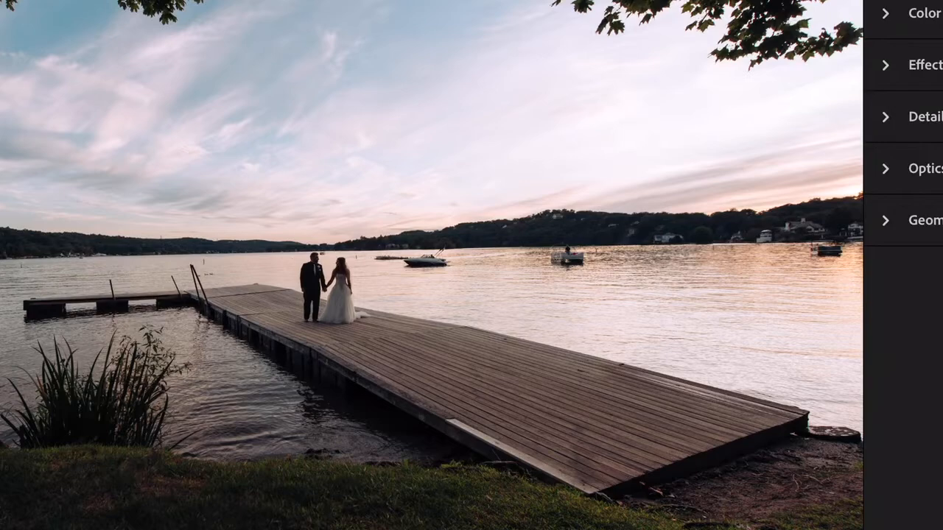
key(backslash)
key(backslash)
key(backslash)
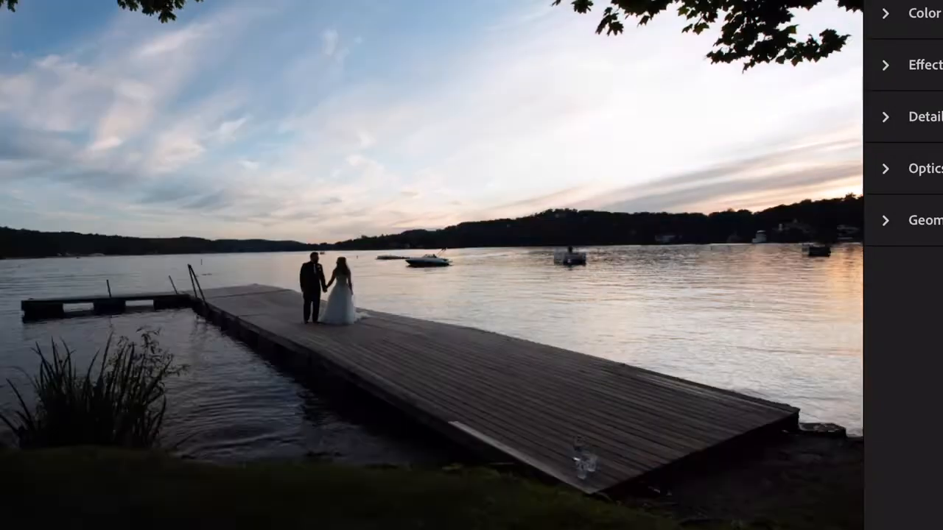
key(backslash)
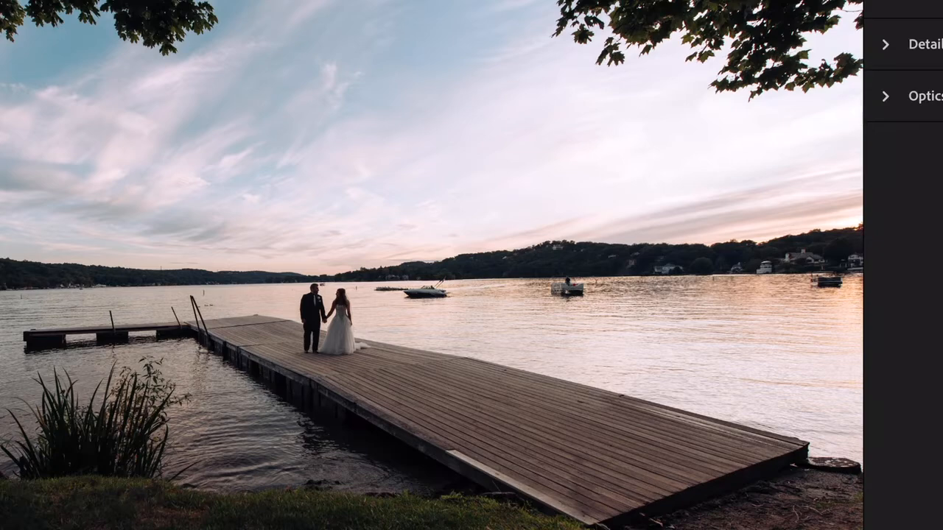
- Add a linear gradient over the sky from the photo's upper edge down to the horizon, and lower its highlights
drag(471, 0, 465, 293)
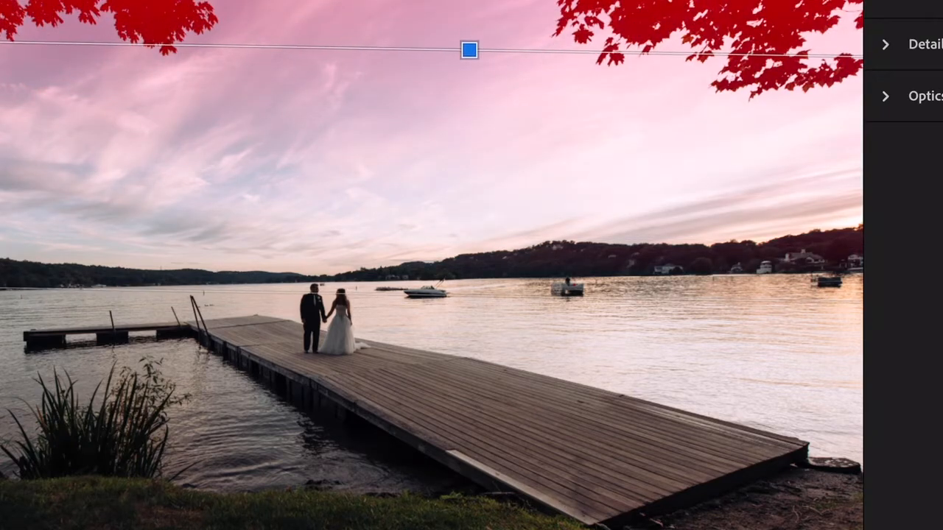
drag(466, 294, 466, 294)
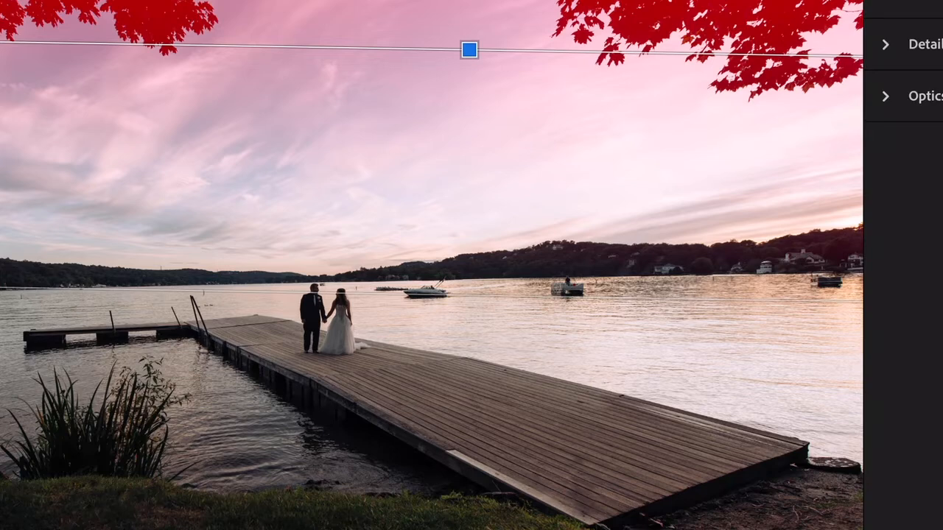
scroll(902, 265, up, 5)
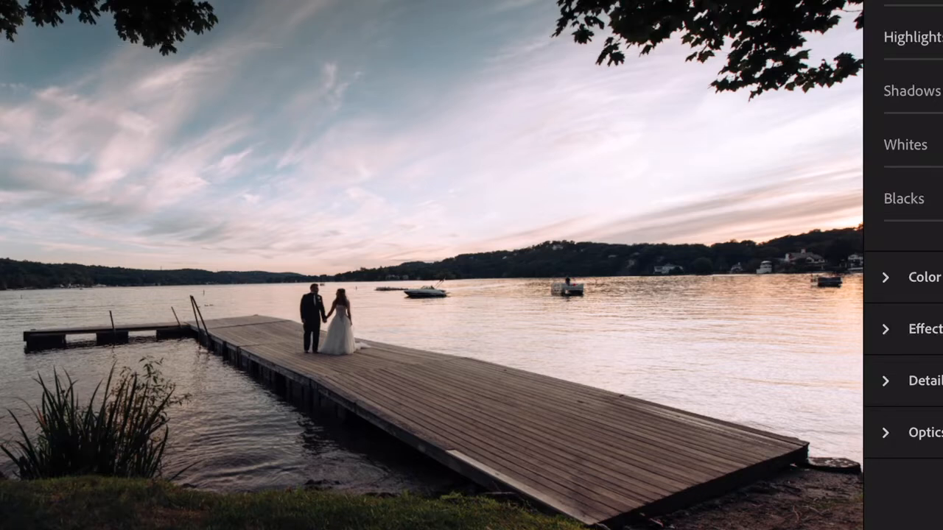
drag(942, 59, 924, 59)
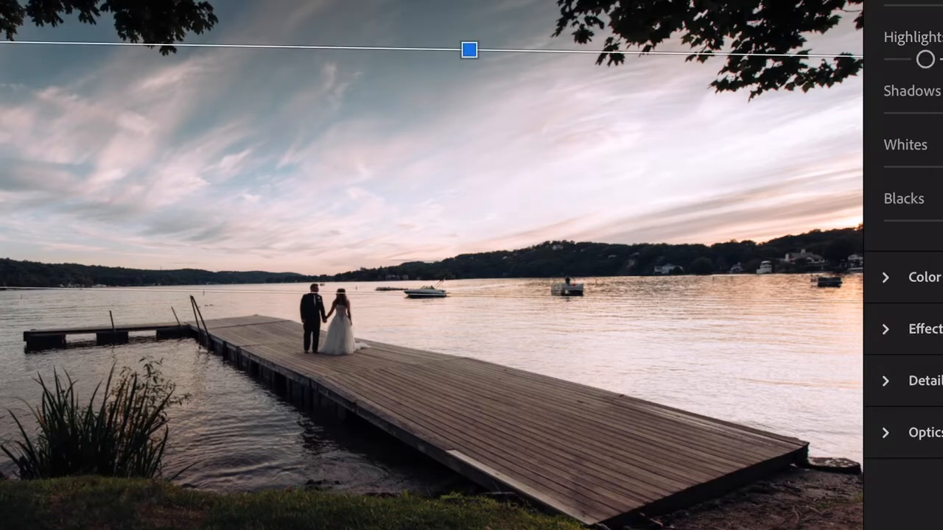
- Cool the sky gradient's colour temperature toward blue and adjust its saturation
click(924, 278)
drag(883, 203, 942, 162)
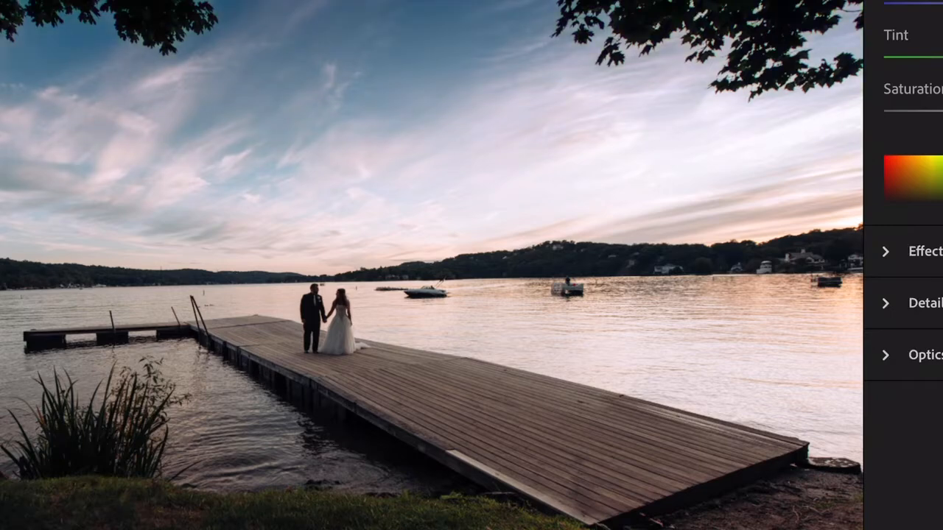
drag(941, 111, 942, 111)
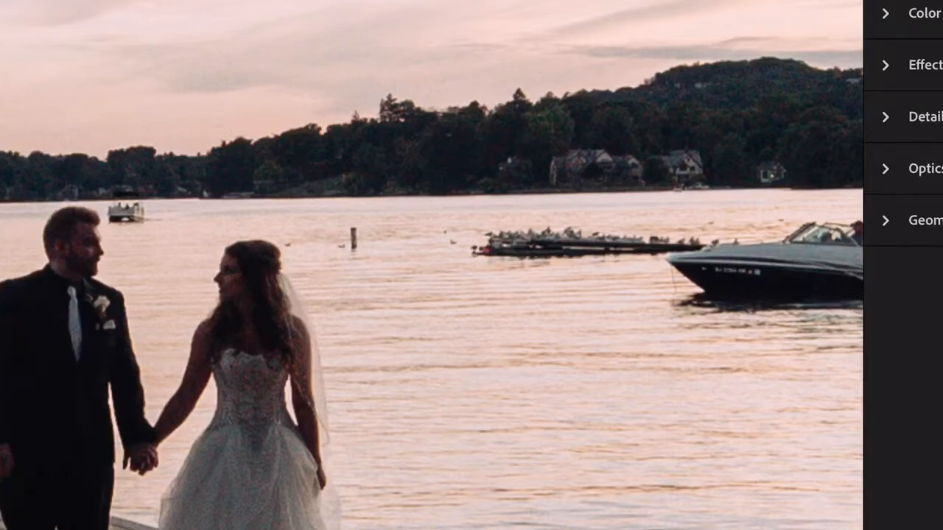
- Try to remove the small distant boat between the couple with the healing brush
key(h)
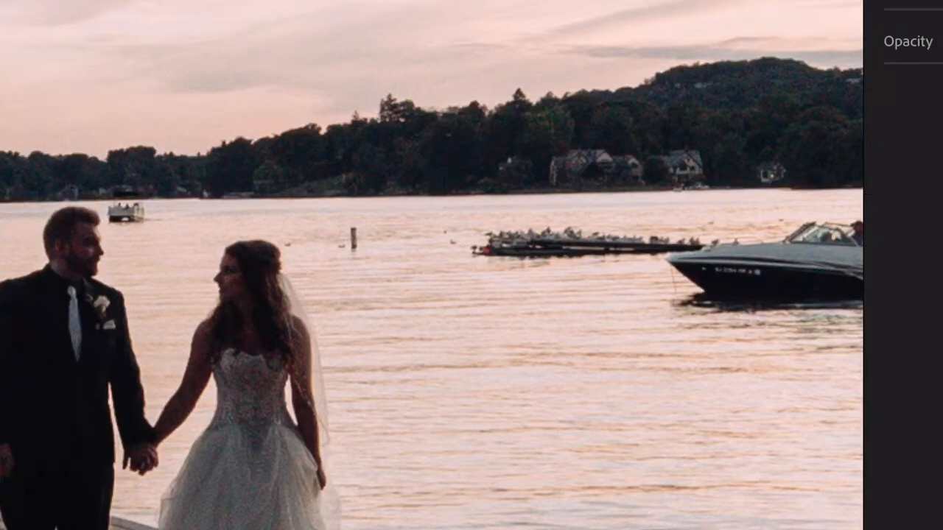
drag(316, 299, 313, 297)
drag(314, 299, 316, 299)
scroll(432, 265, up, 4)
scroll(432, 266, up, 3)
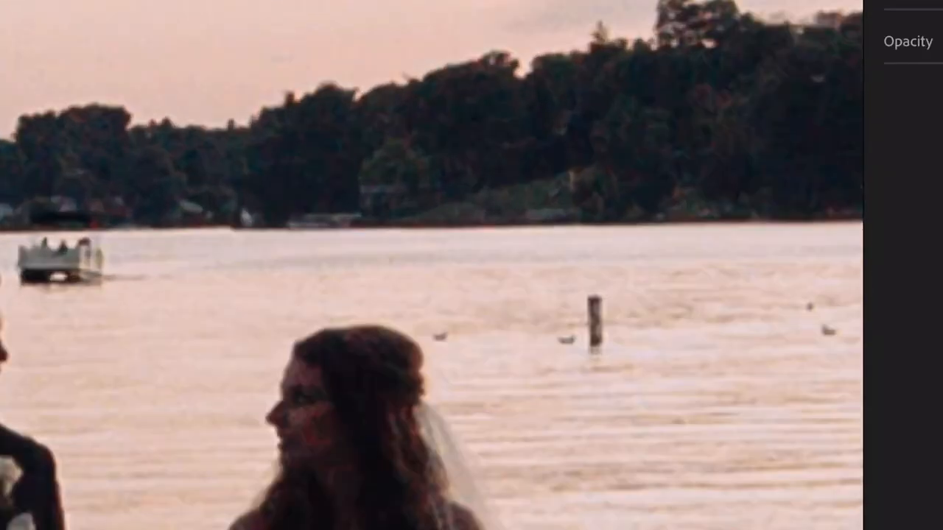
scroll(432, 265, up, 3)
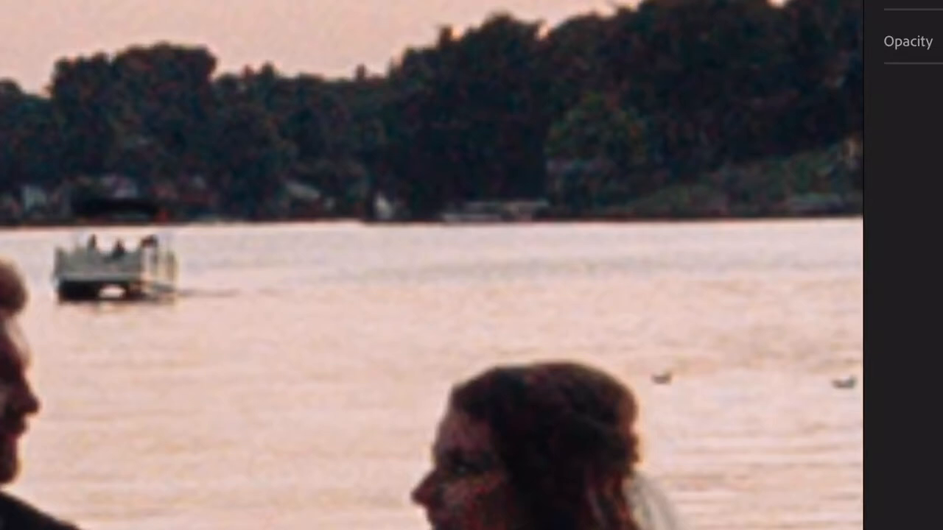
click(148, 271)
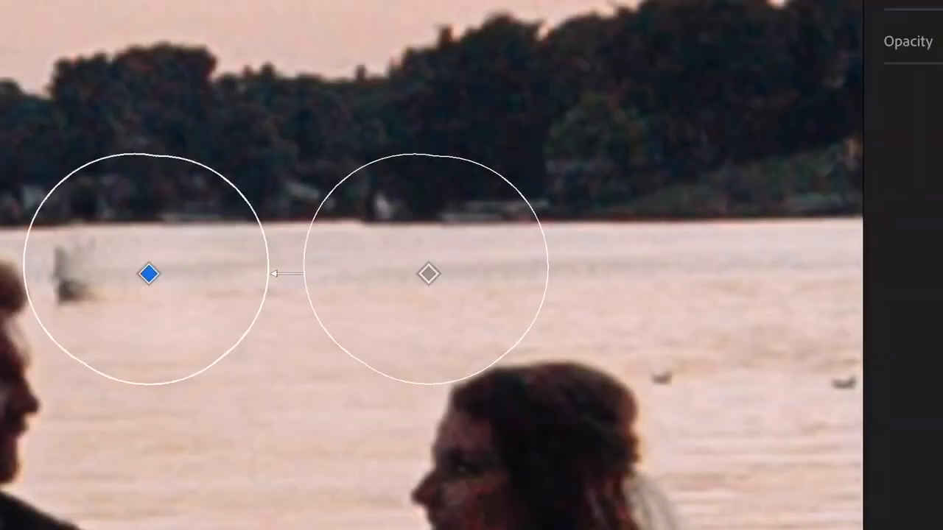
- Try aligning the boat patch's healing source with the far shoreline, and undo the whole boat removal
drag(428, 274, 446, 263)
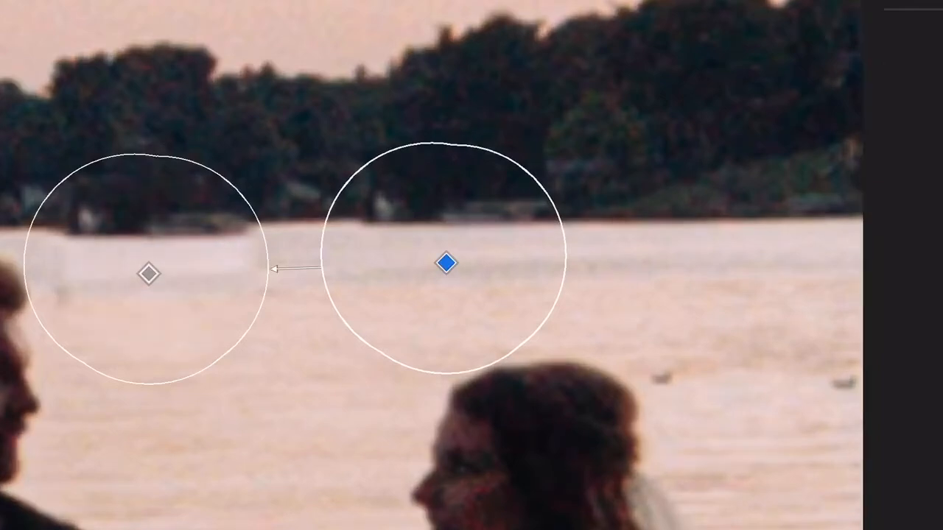
drag(446, 263, 453, 270)
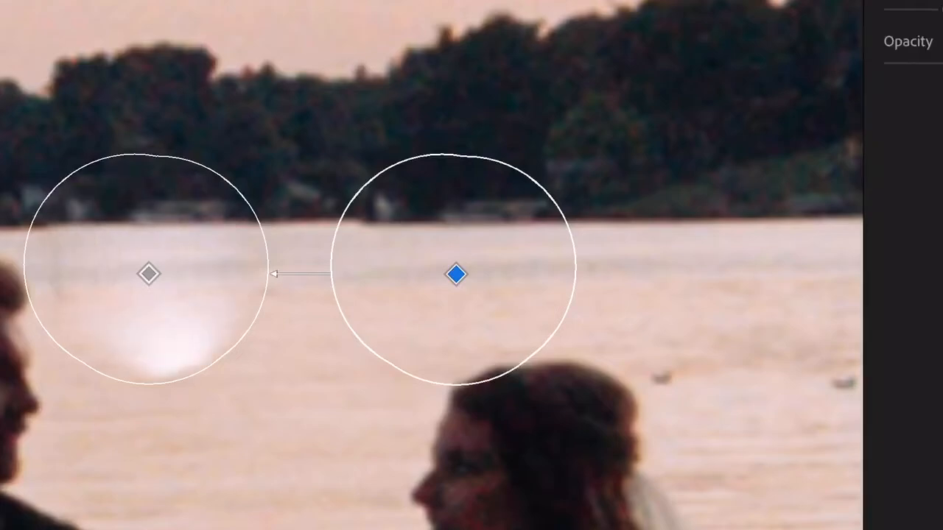
key(e)
key(z)
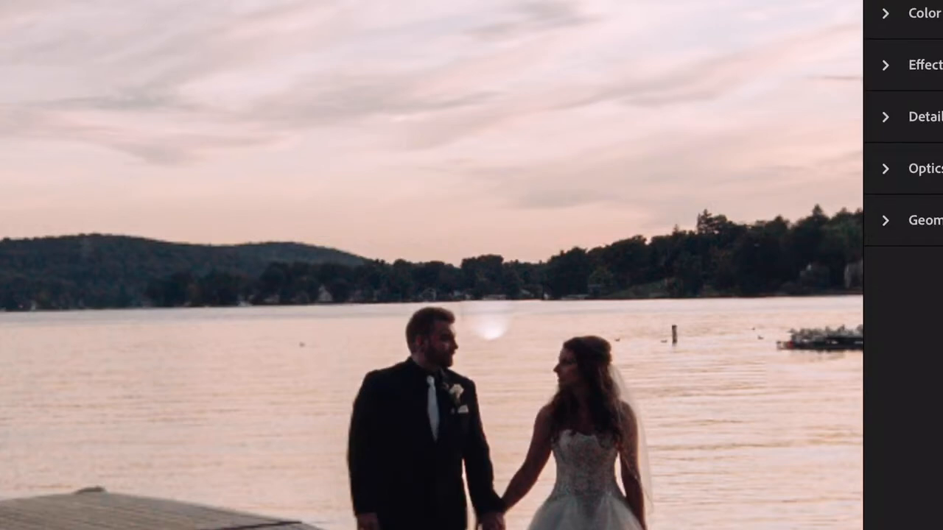
key(ctrl+z)
key(ctrl+z)
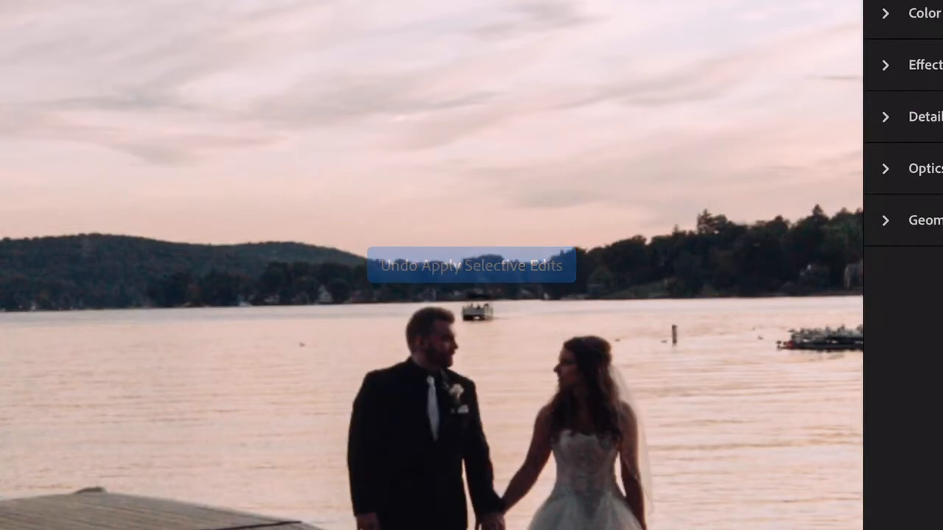
- Start a new healing brush retouch on the distant boat beside the groom's head
scroll(477, 299, up, 6)
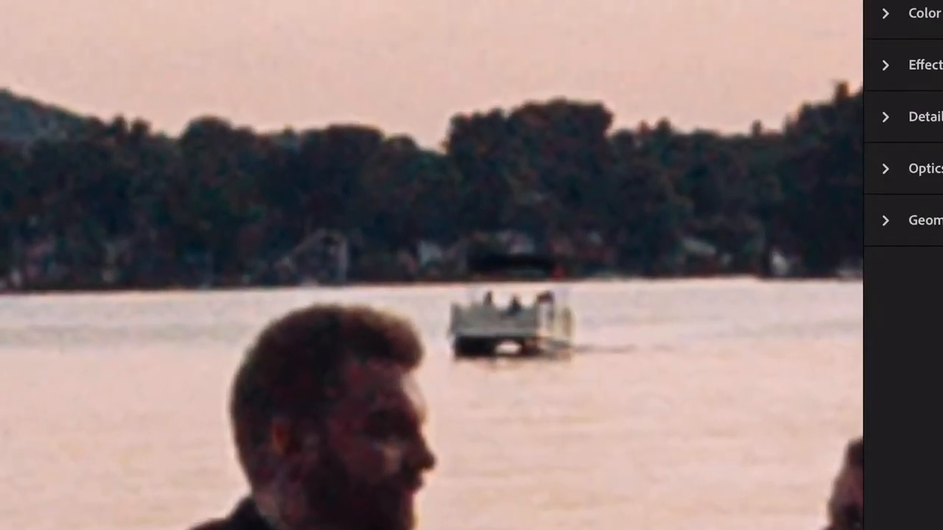
key(h)
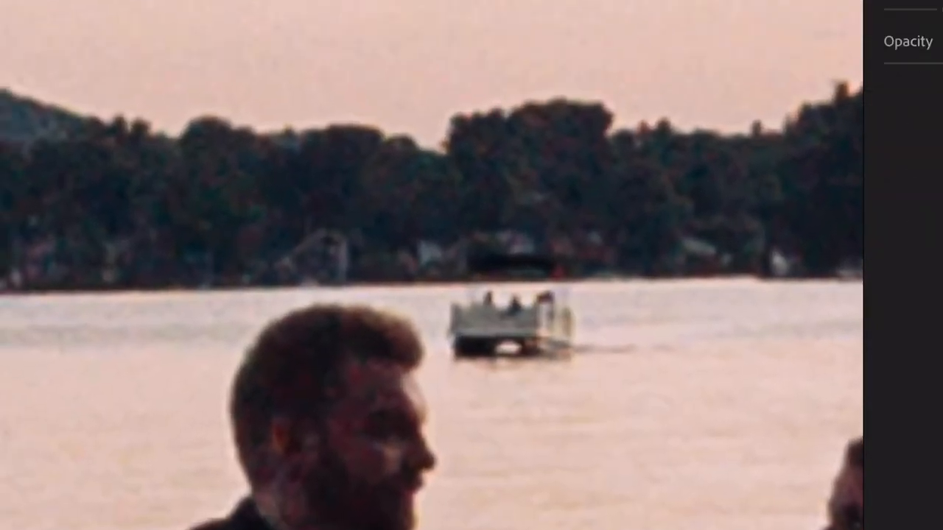
click(313, 299)
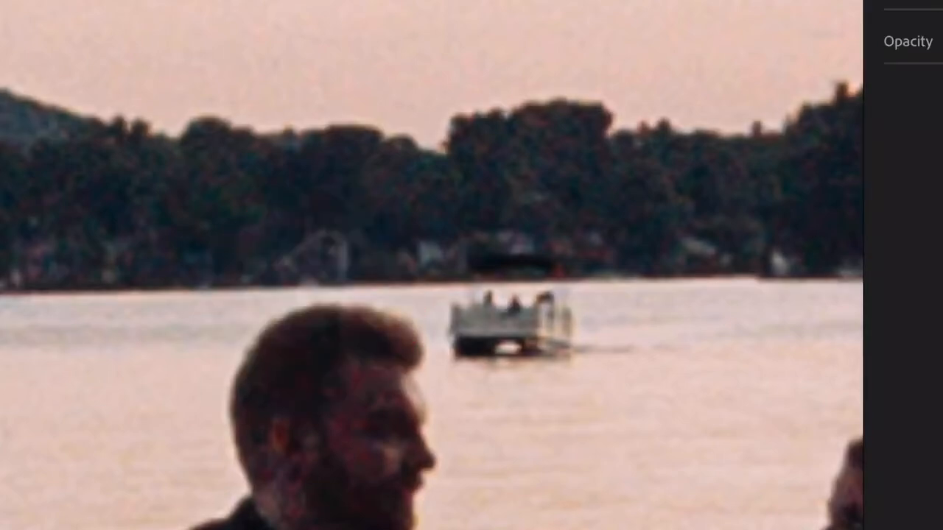